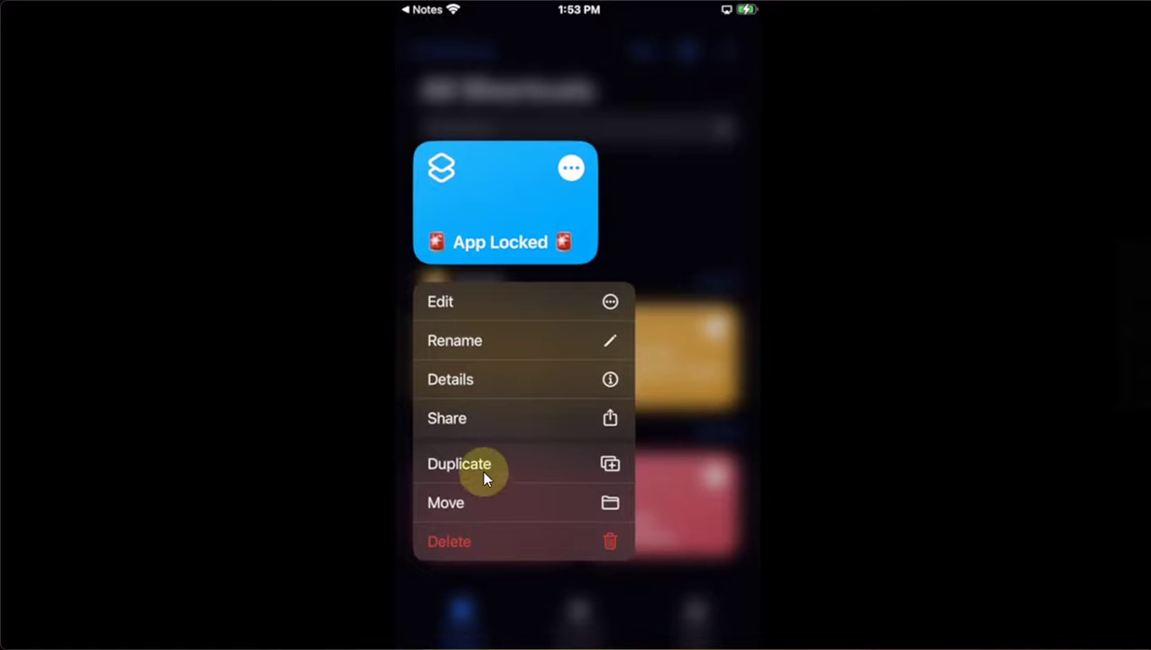
click(484, 469)
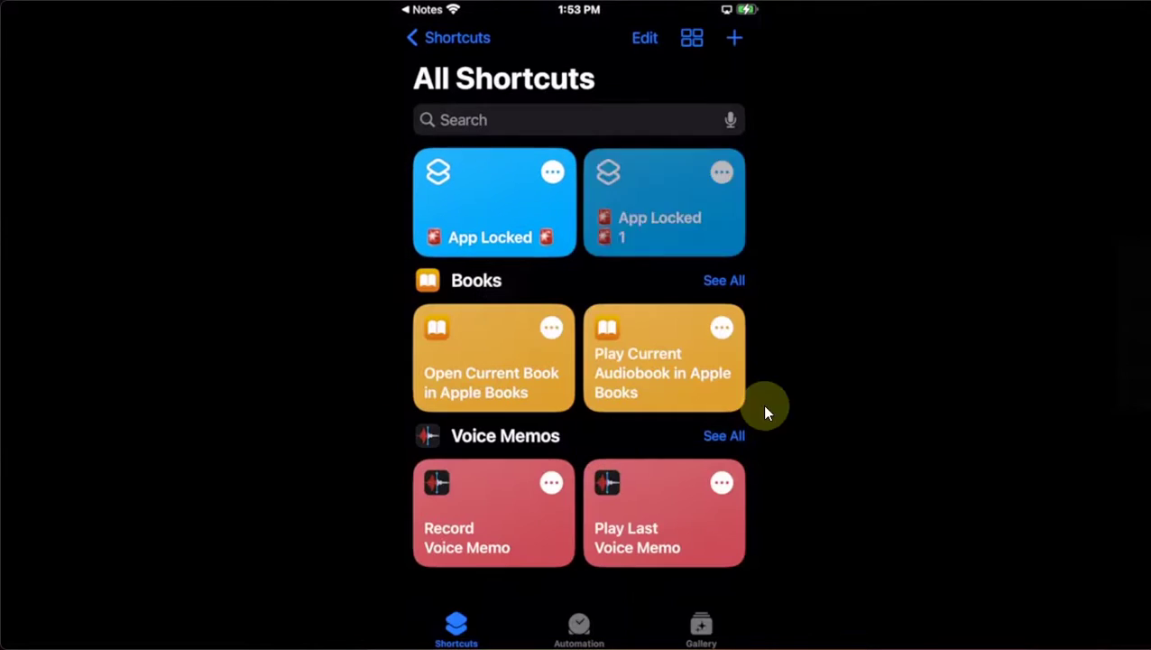
click(720, 174)
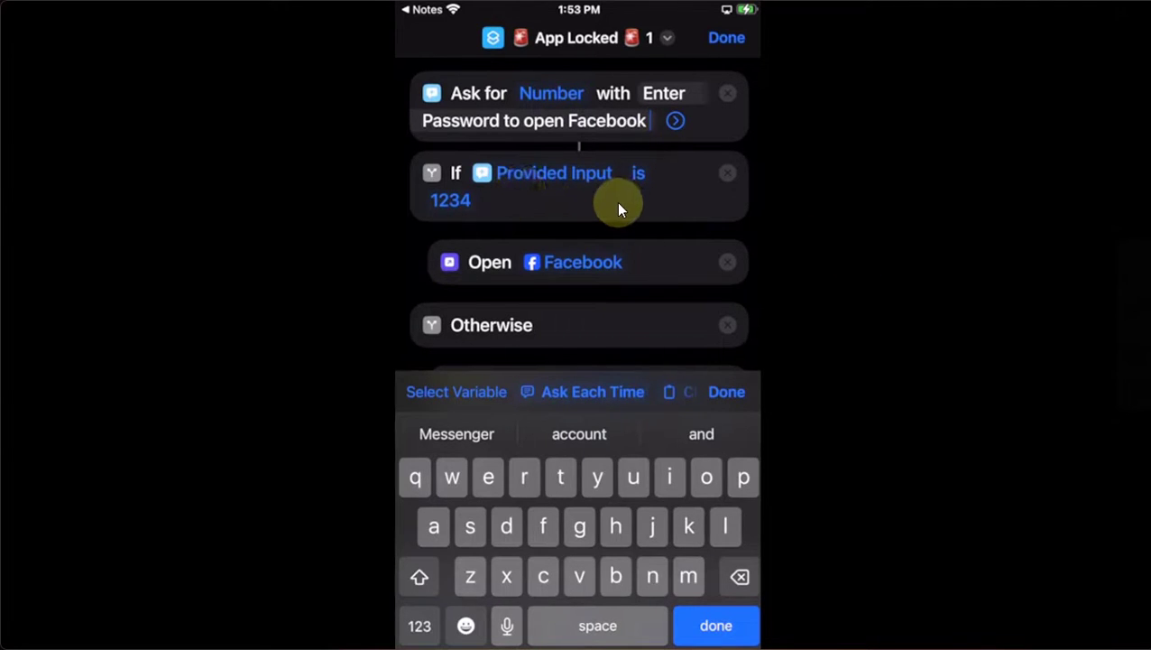
click(446, 202)
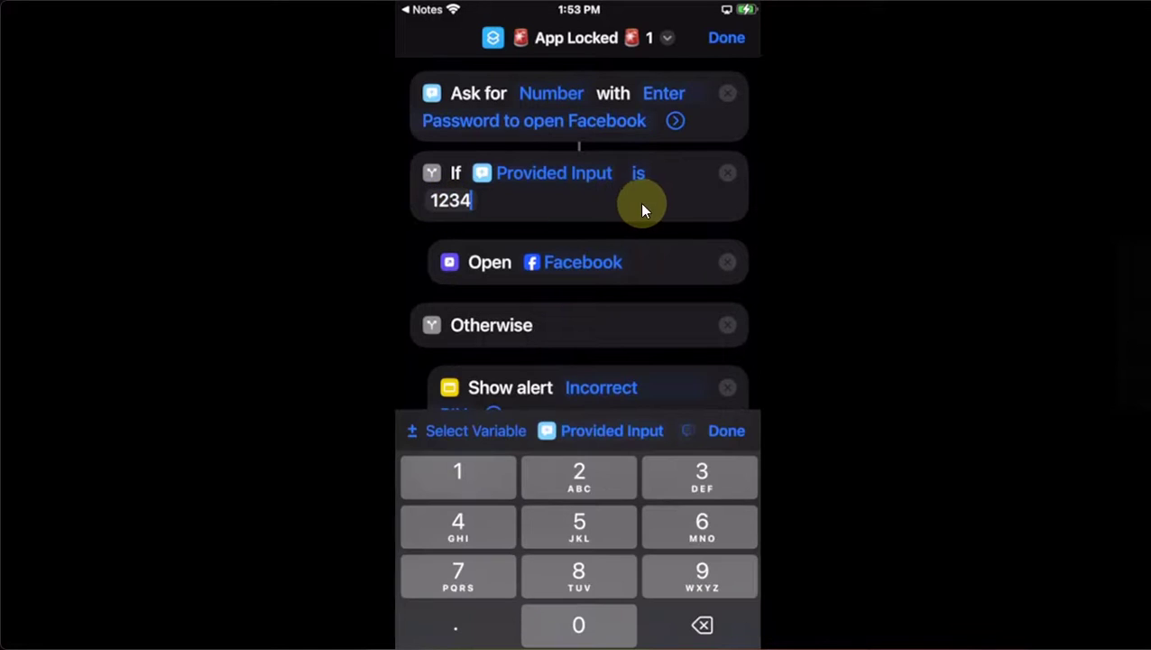
key(BackSpace)
key(BackSpace)
key(BackSpace)
key(BackSpace)
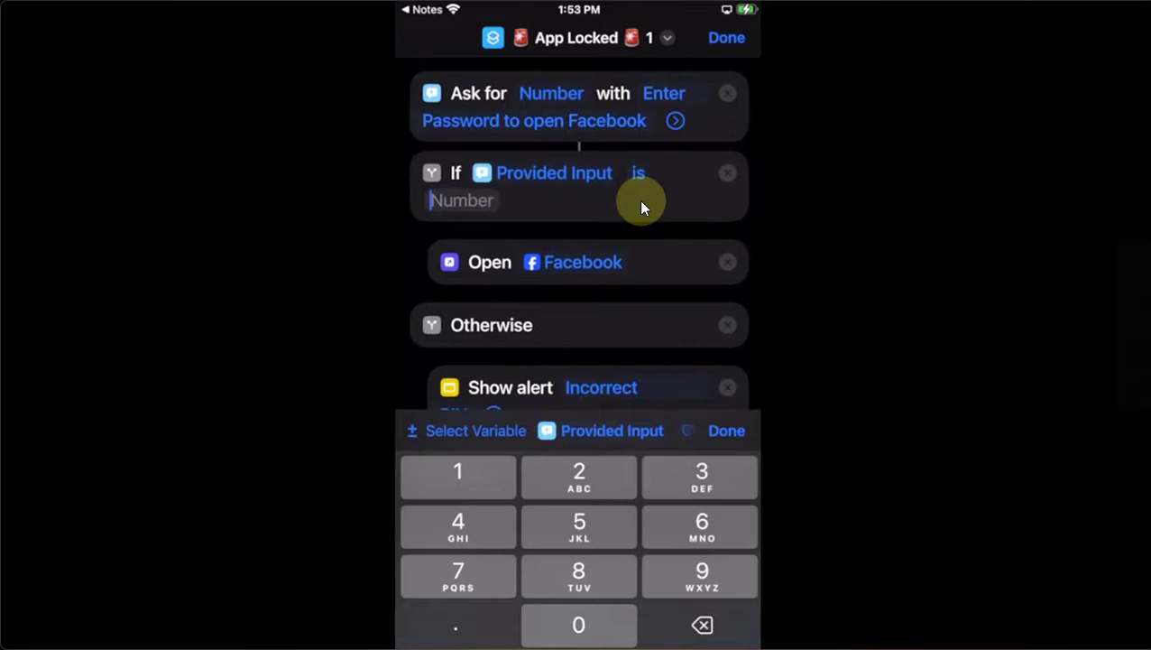
text(2222)
click(565, 42)
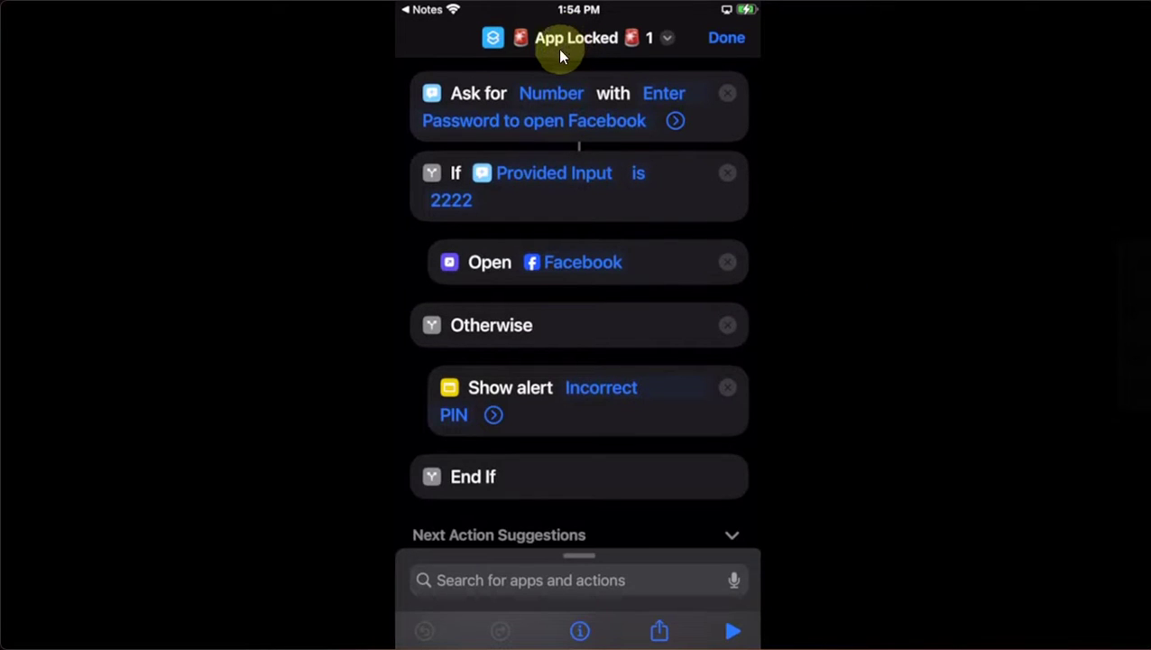
- Rename 'App Locked 1' to 'Facebook' and start Add to Home Screen from Share
click(560, 40)
key(BackSpace)
key(BackSpace)
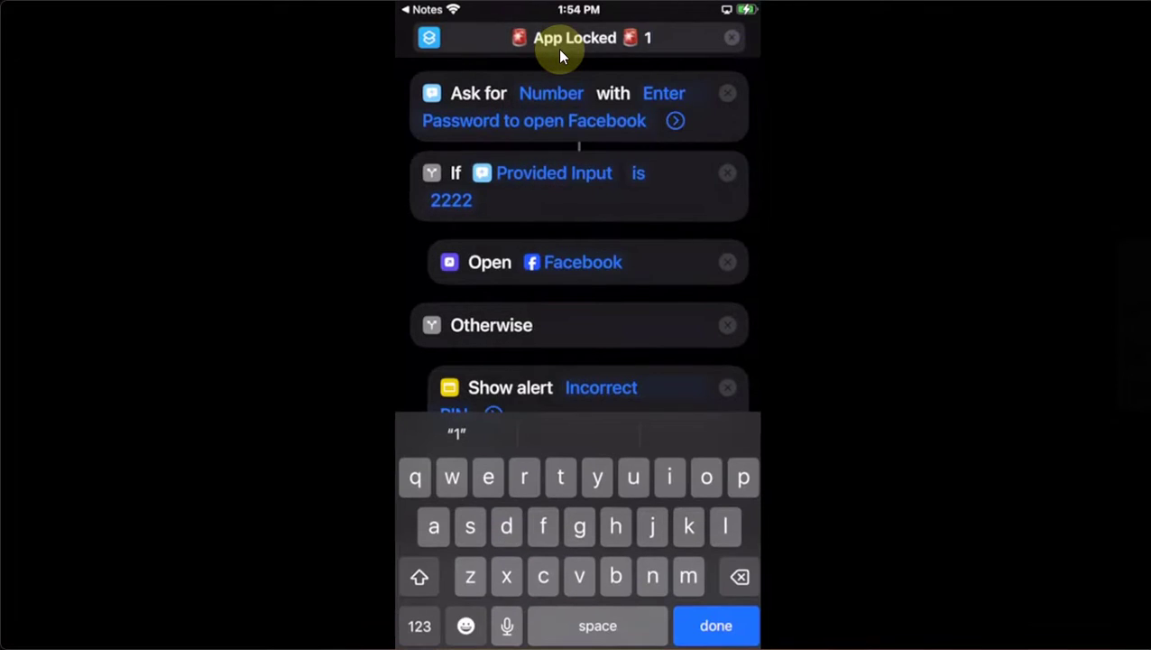
key(BackSpace)
key(BackSpace)
key(BackSpace)
key(BackSpace)
key(BackSpace)
key(BackSpace)
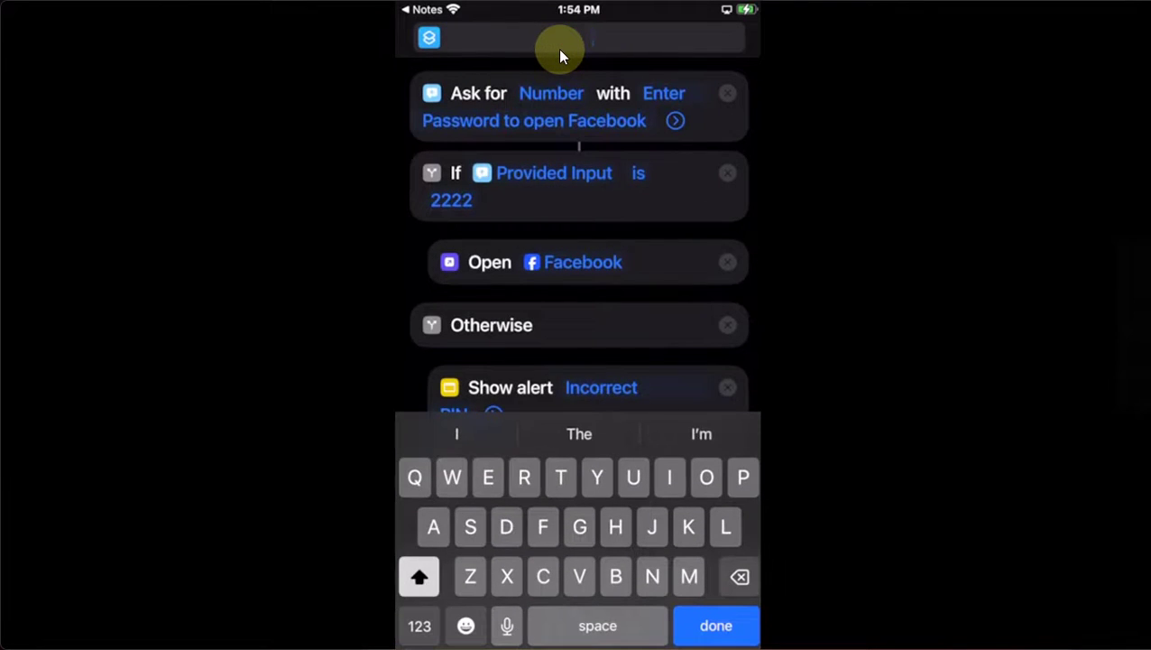
text(Facebook)
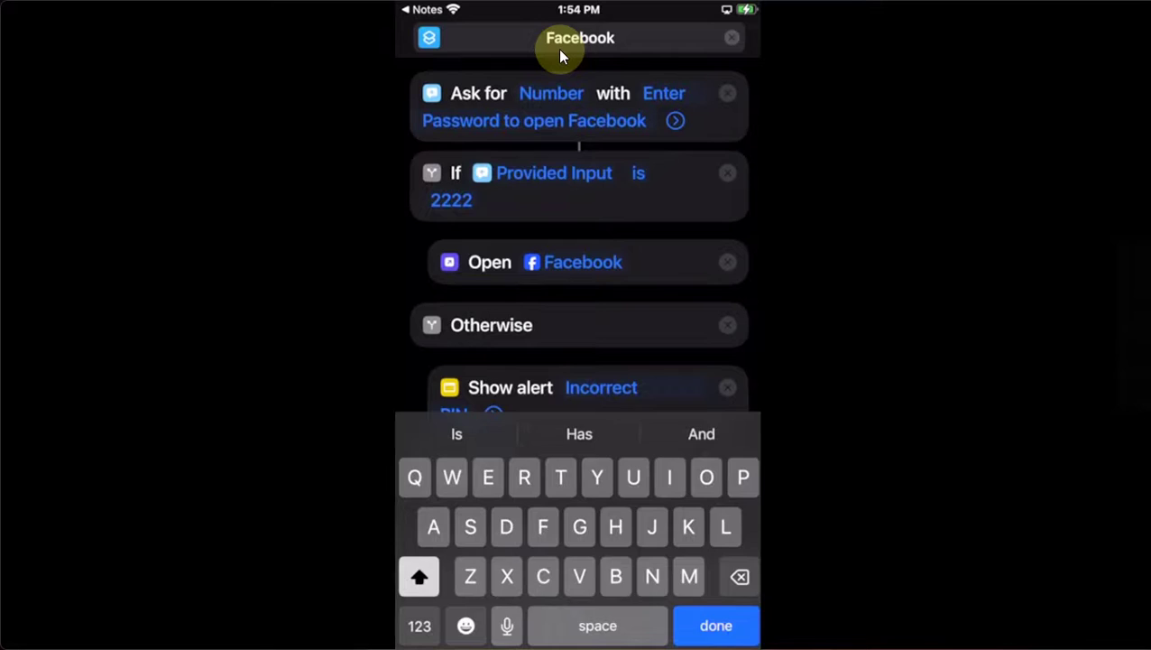
key(Return)
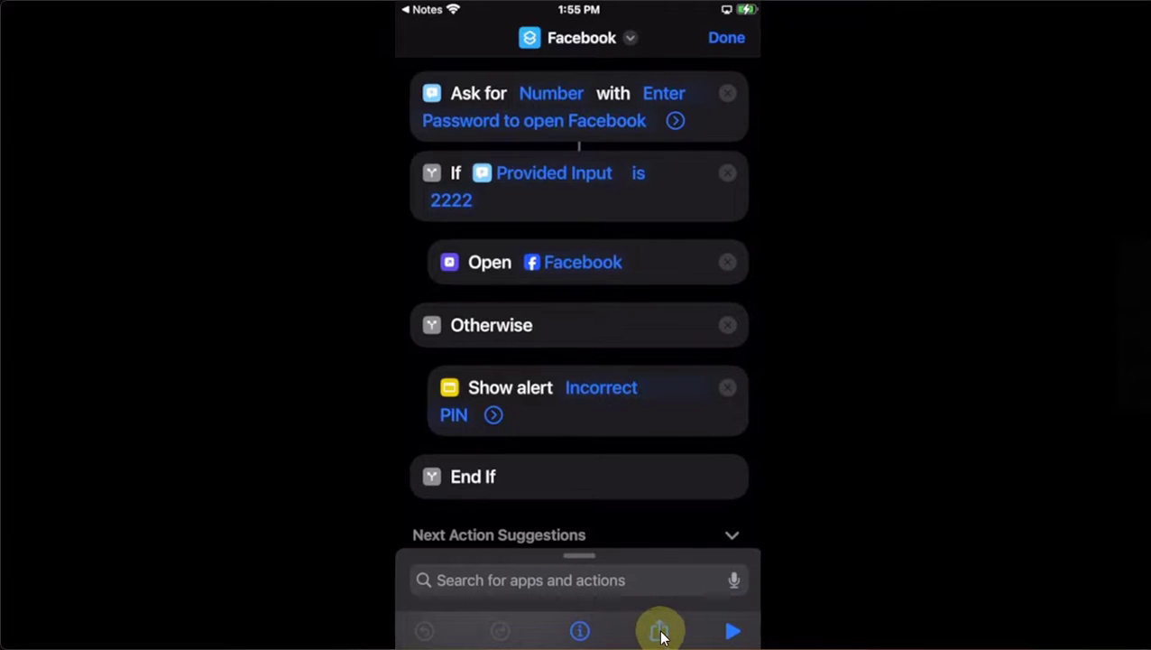
click(659, 632)
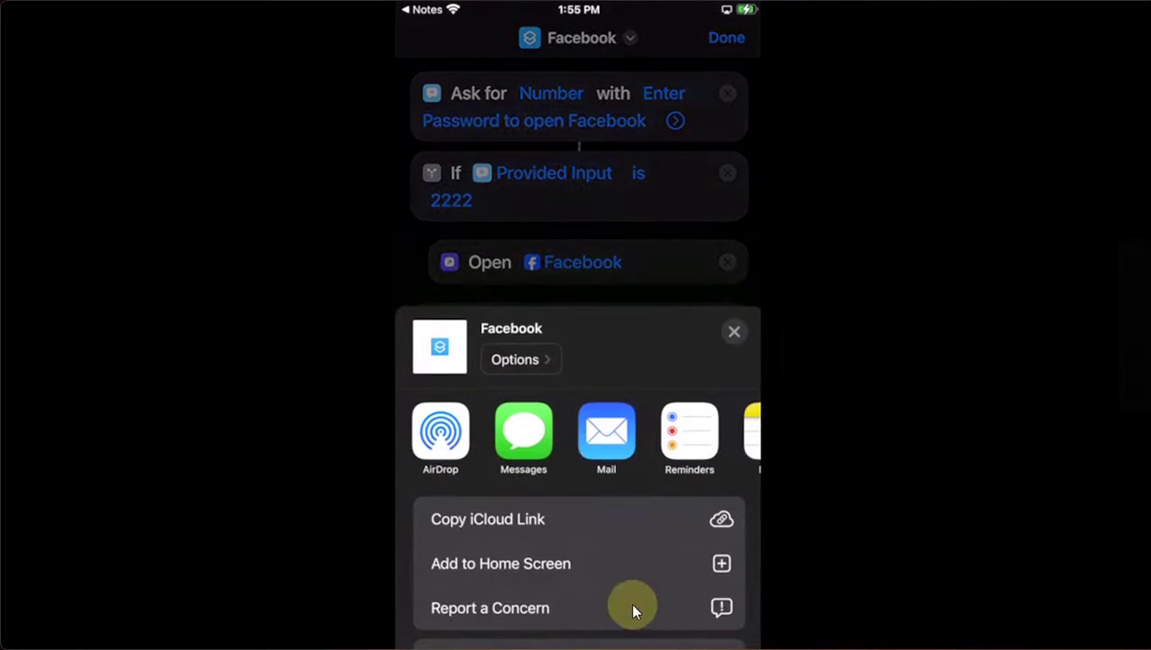
click(553, 565)
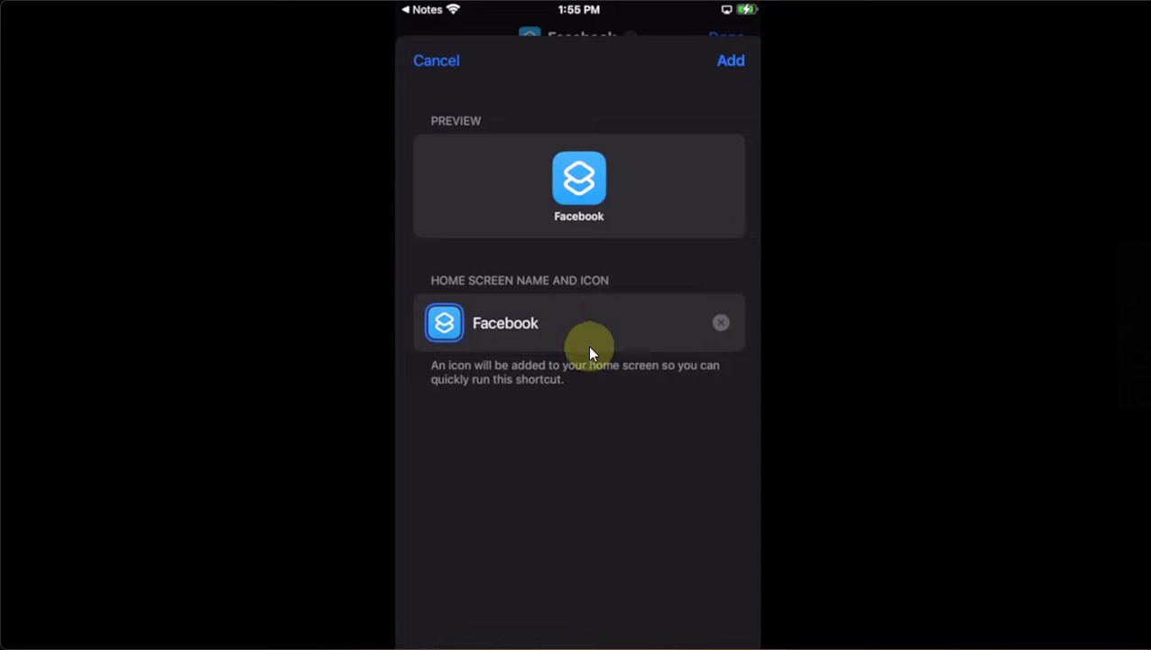
- Choose a photo as the Facebook shortcut's home-screen icon
click(444, 330)
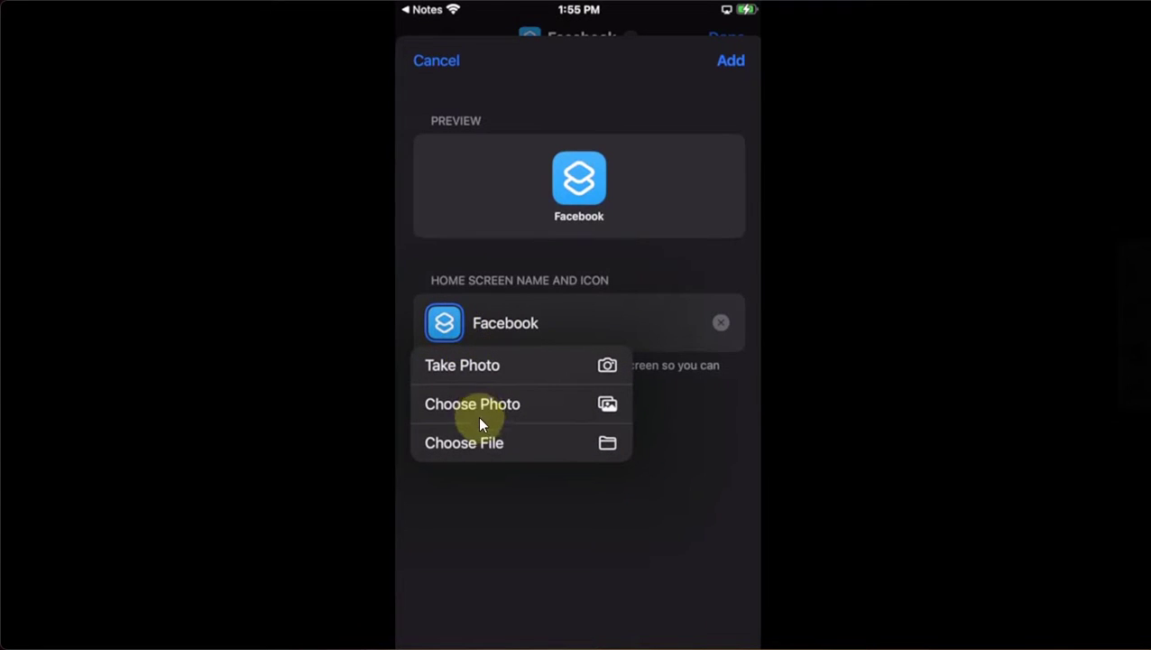
click(477, 415)
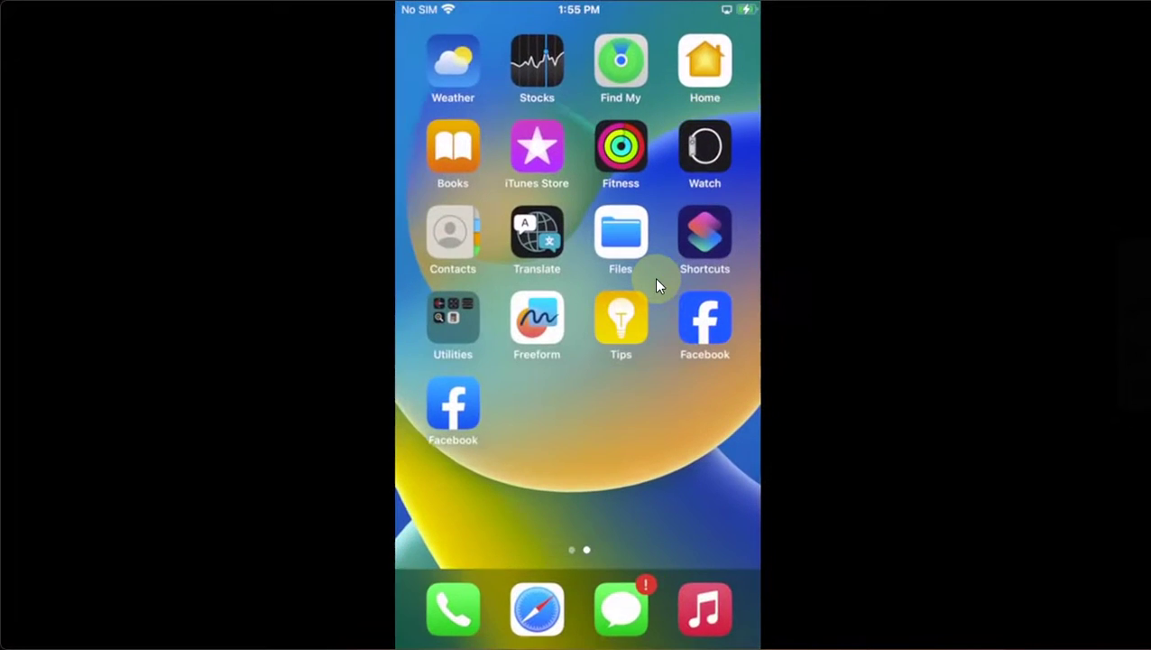
- Remove the original Facebook app from the home screen, then launch the PIN shortcut
click(453, 410)
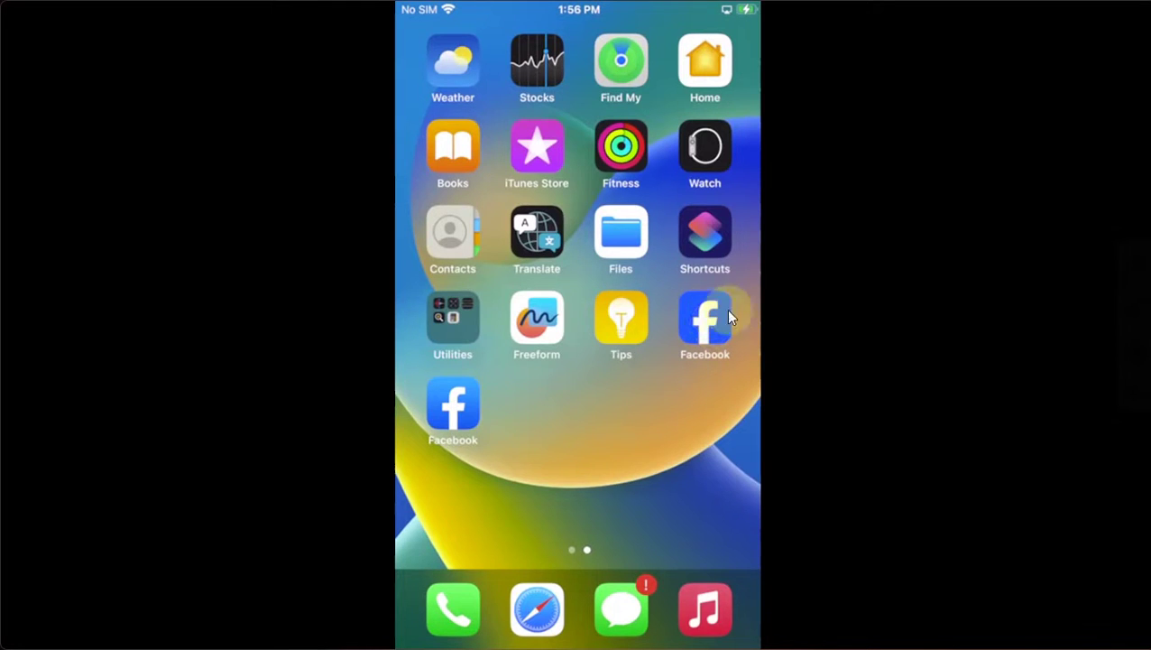
click(818, 326)
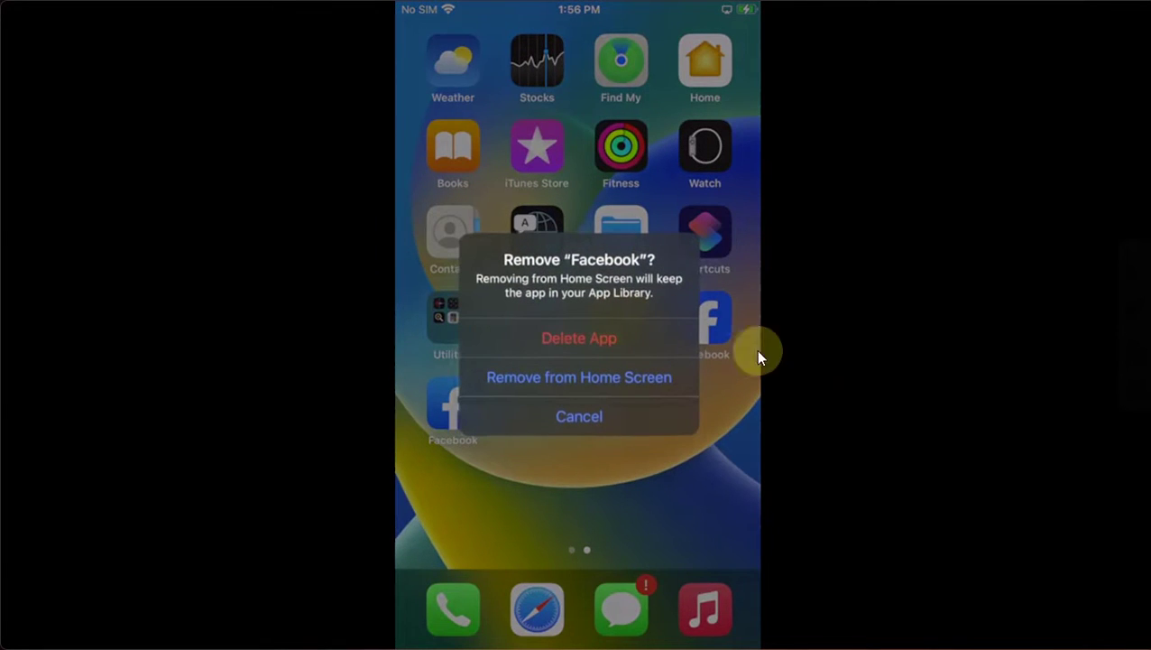
click(617, 381)
click(709, 318)
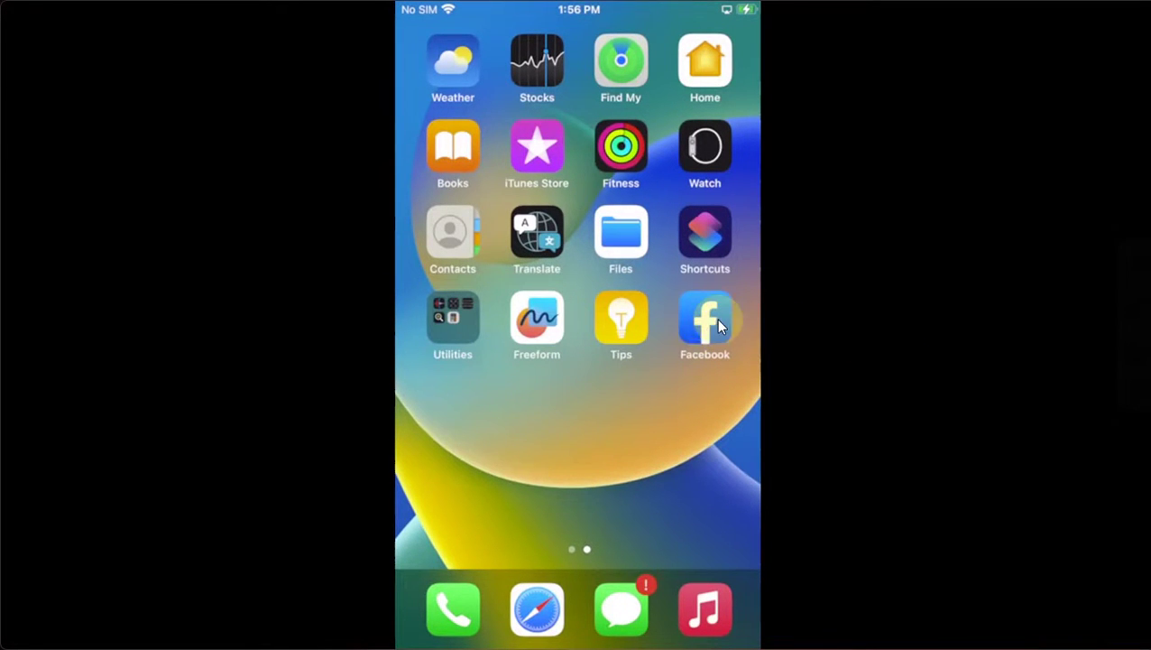
- Test the shortcut: PIN 2222 opens Facebook, while PIN 3333 gives Incorrect PIN
click(696, 317)
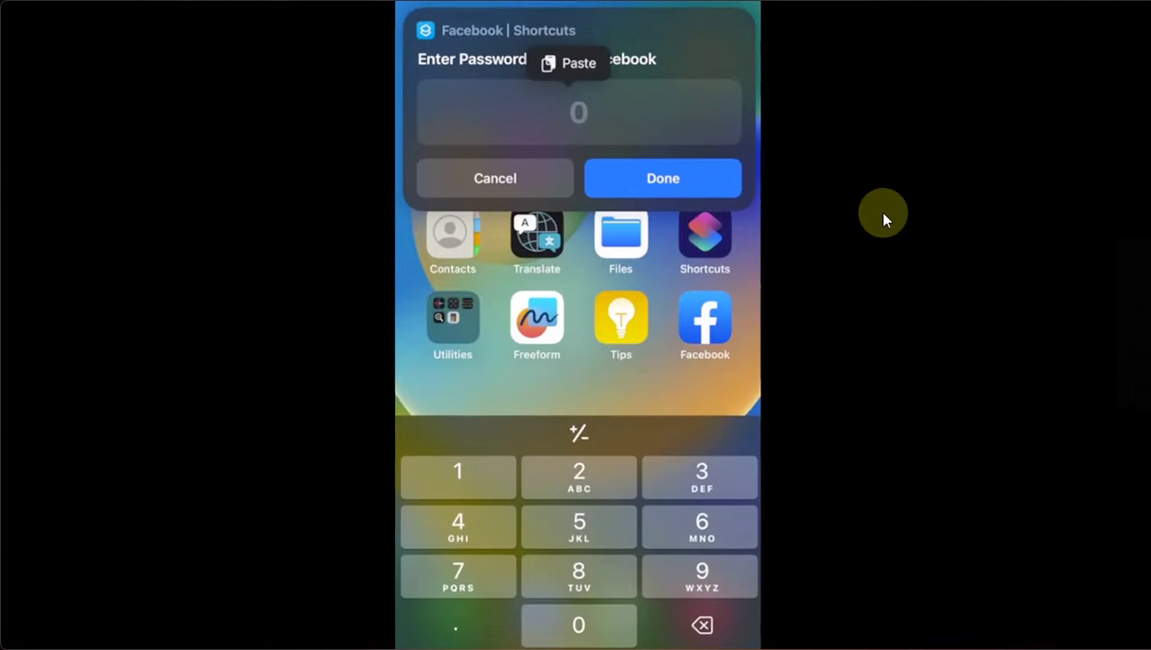
text(2222)
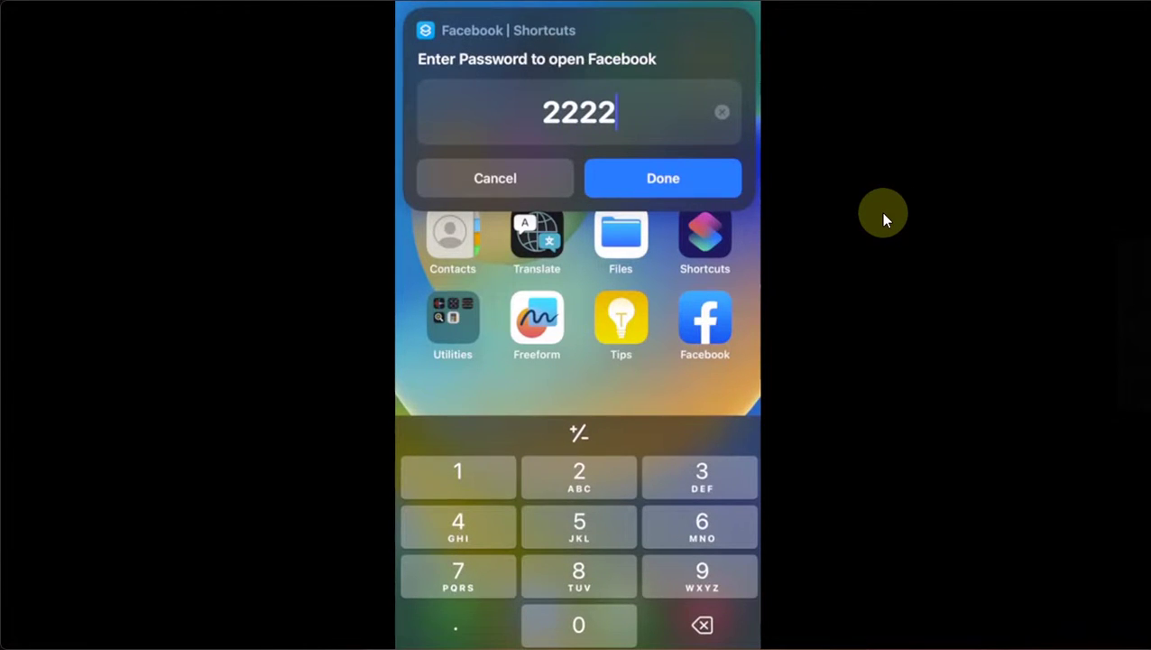
key(Return)
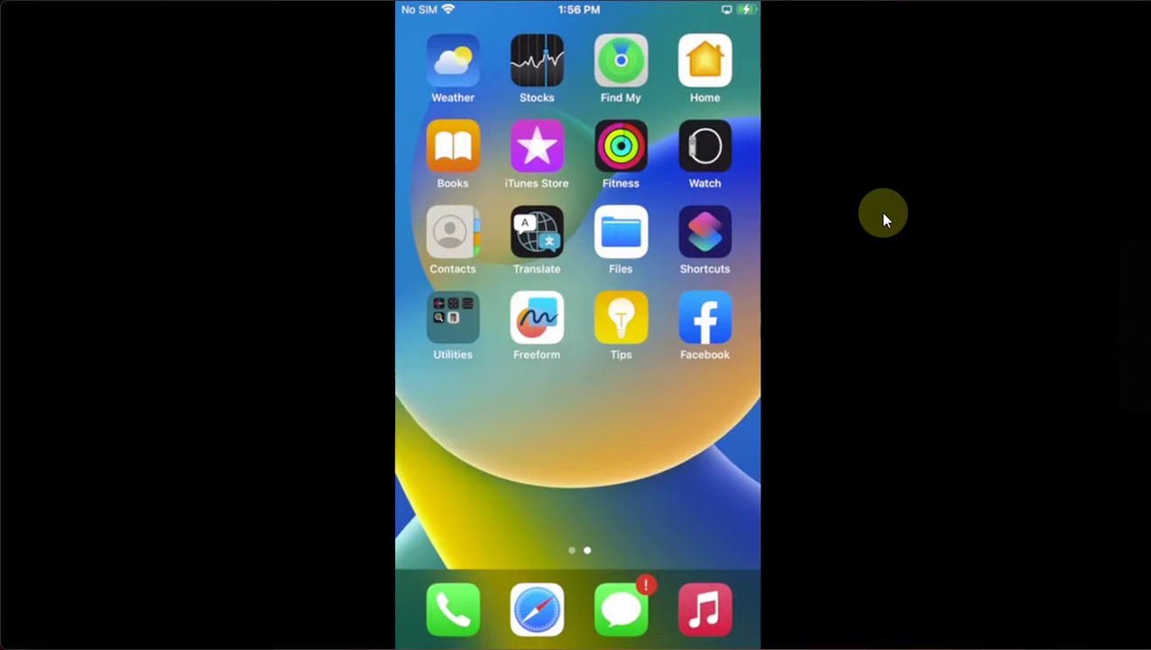
text(3333)
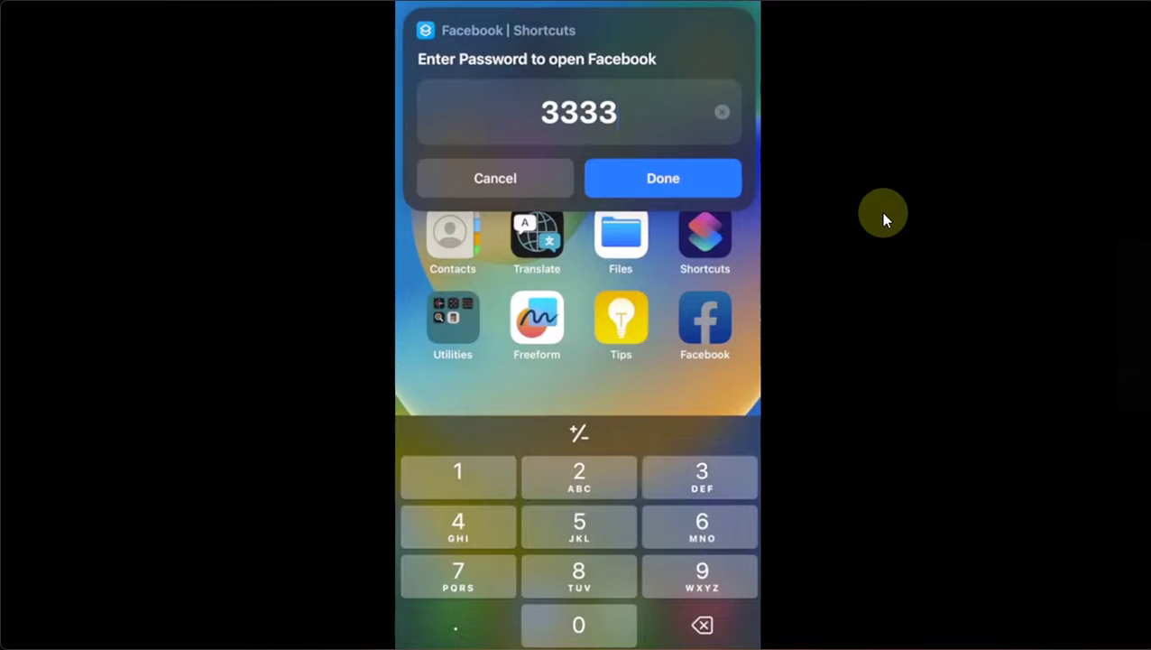
key(Return)
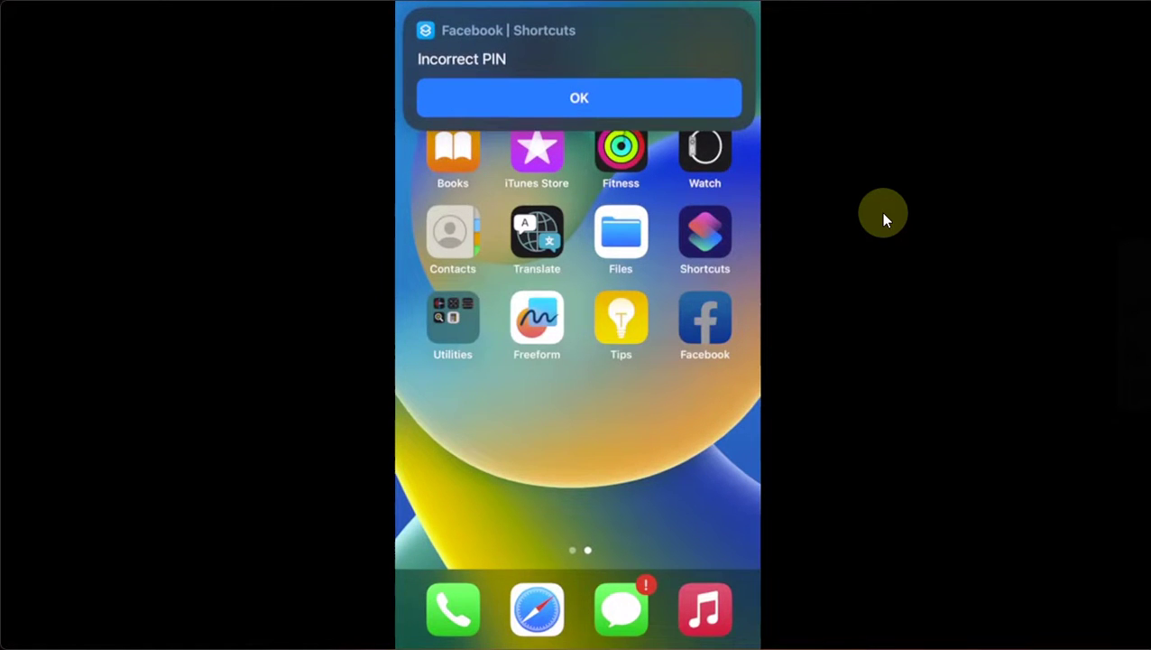
key(Return)
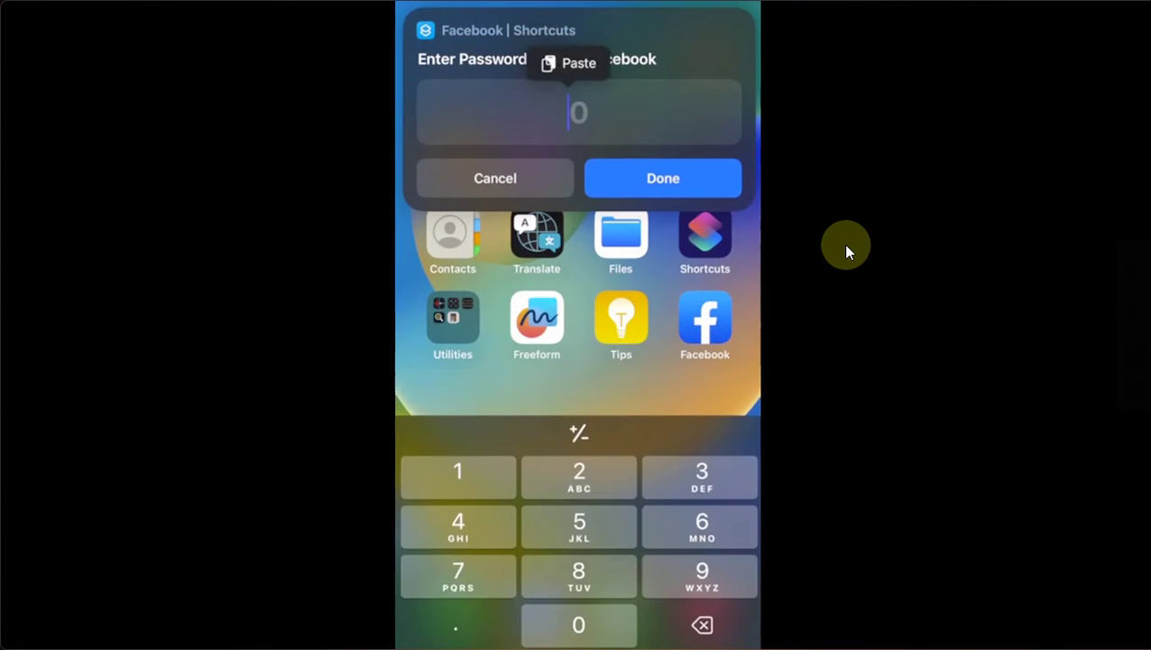
text(2222)
key(Return)
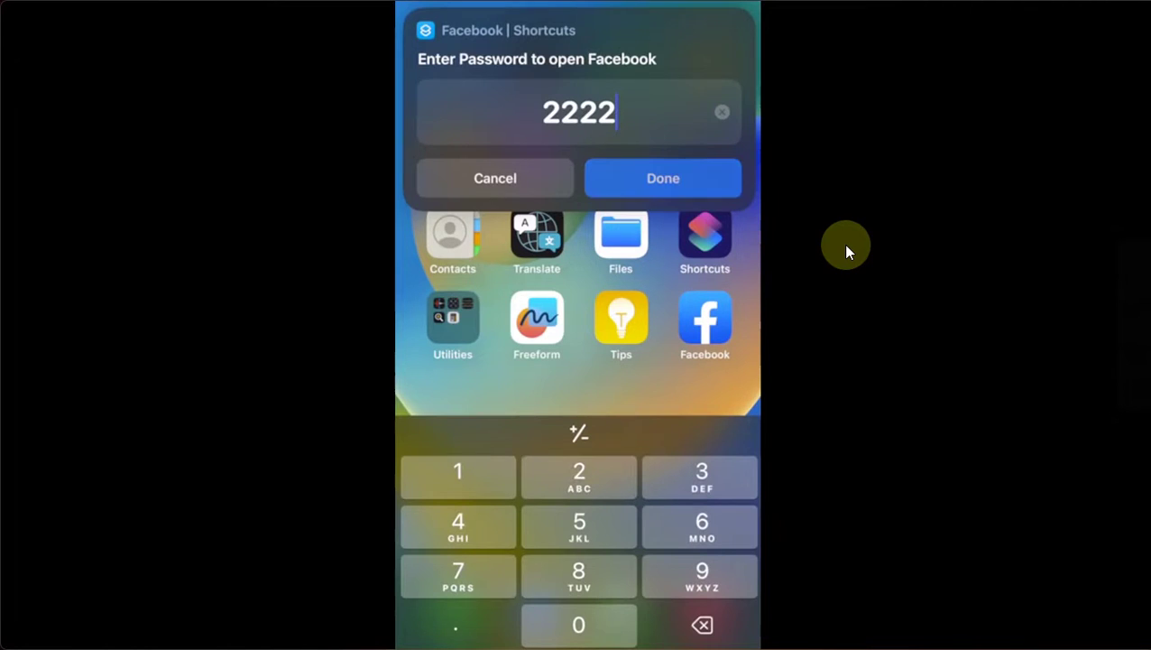